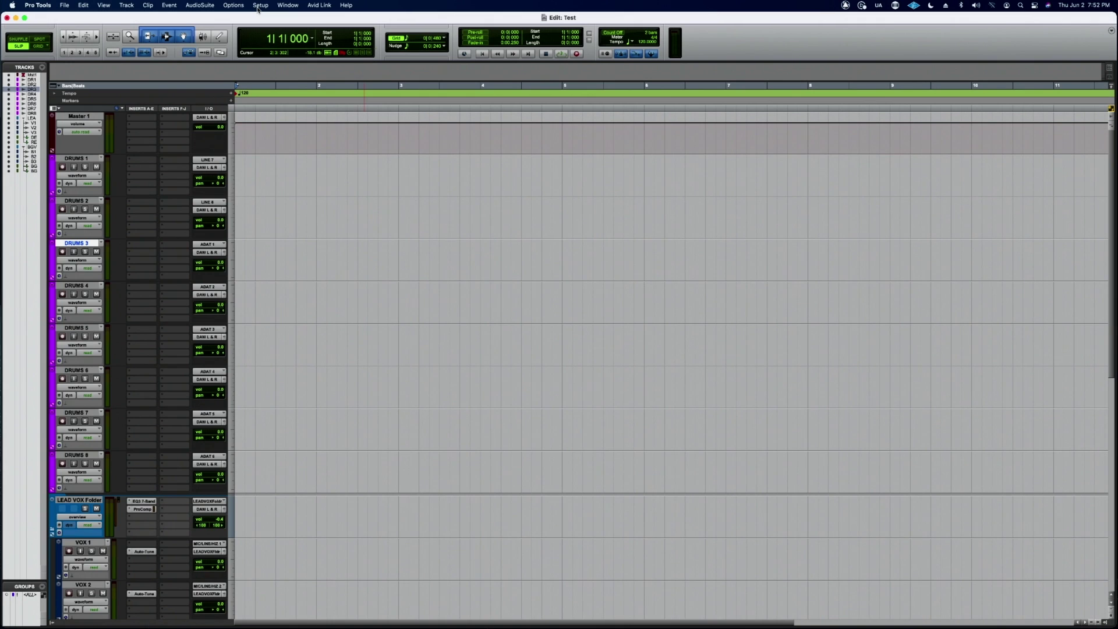
# - Open Preferences from the Setup menu to show the session file auto backup settings
pyautogui.click(260, 6)
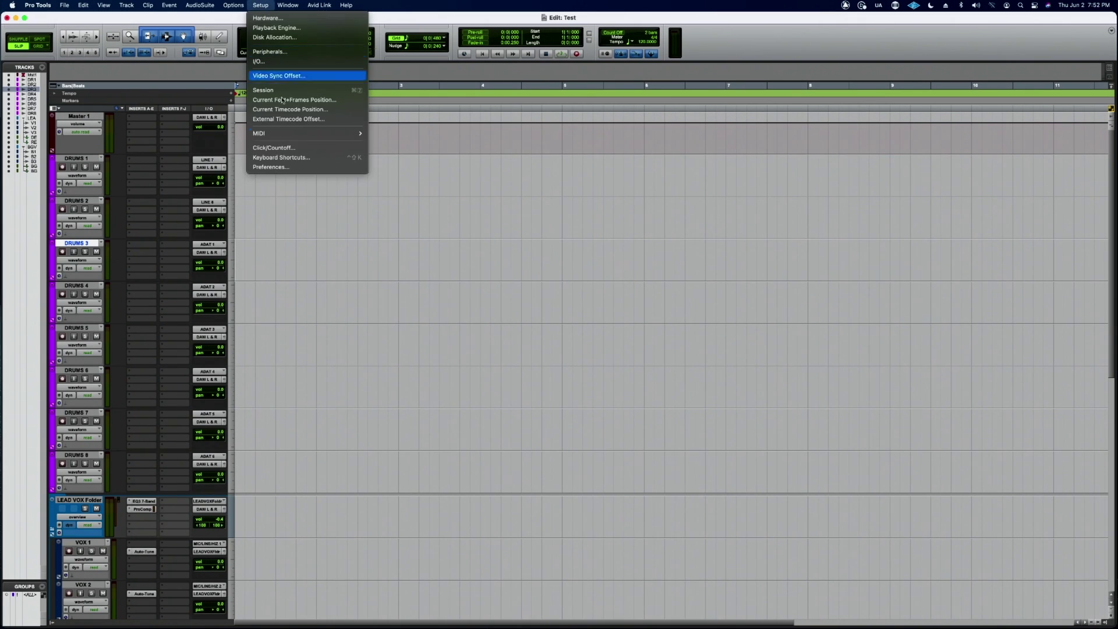
pyautogui.click(289, 167)
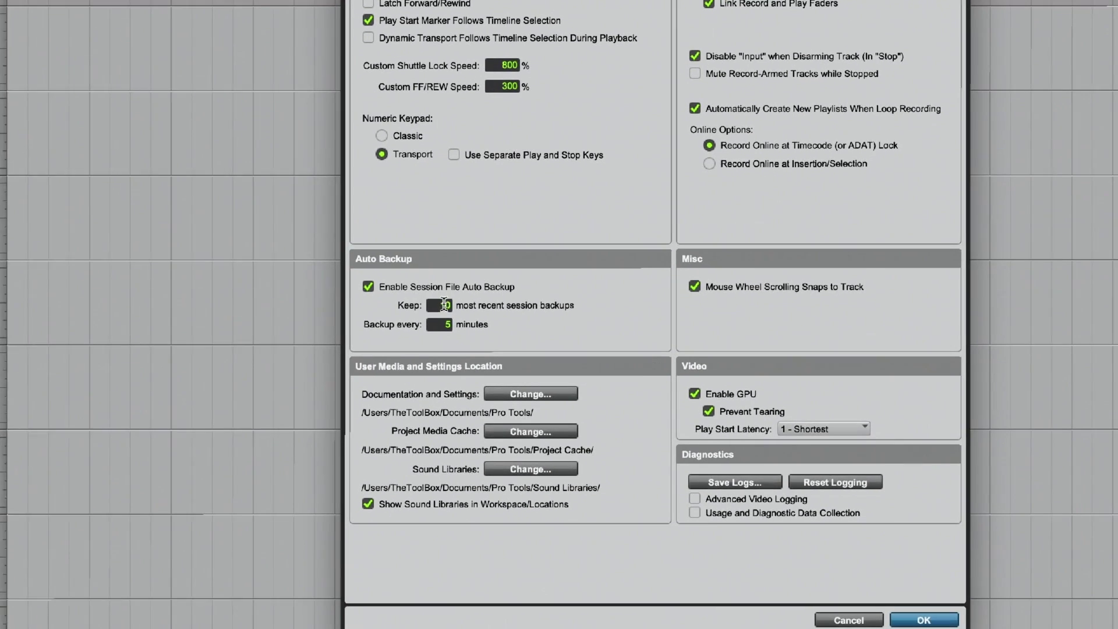
# - Change Auto Backup to keep 99 recent session backups, saved every 1 minute
pyautogui.doubleClick(445, 305)
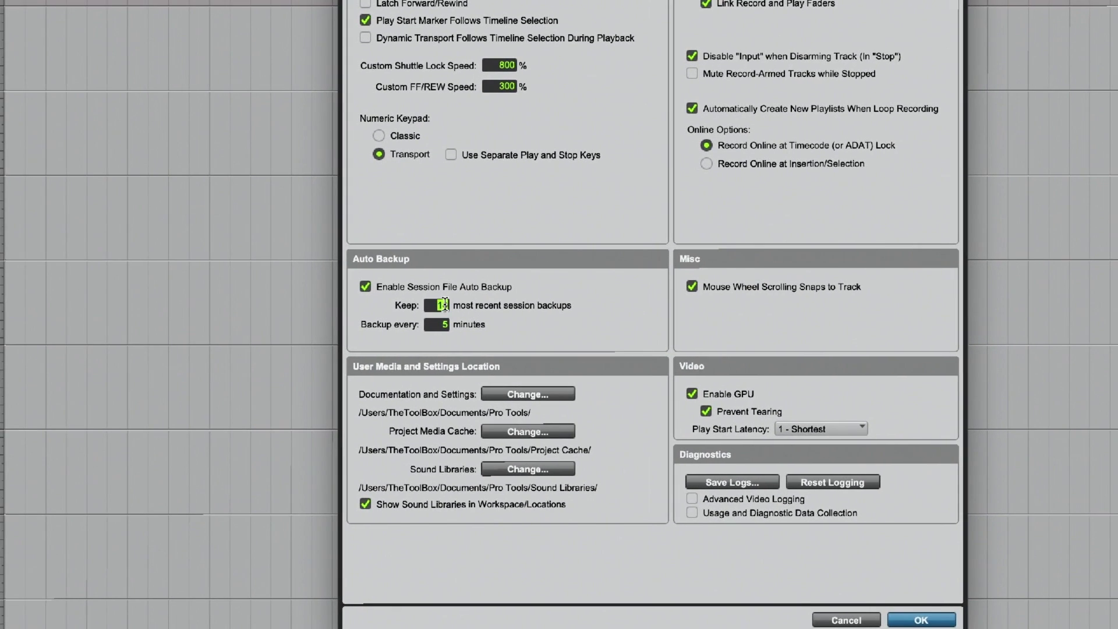
pyautogui.write('99')
pyautogui.press('Tab')
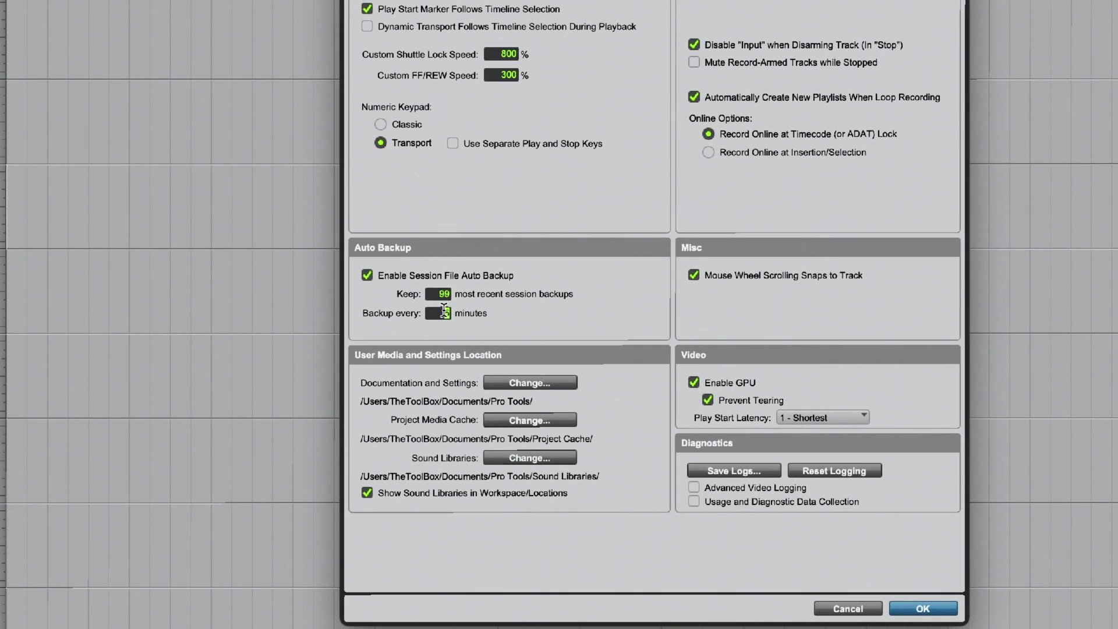
pyautogui.write('1')
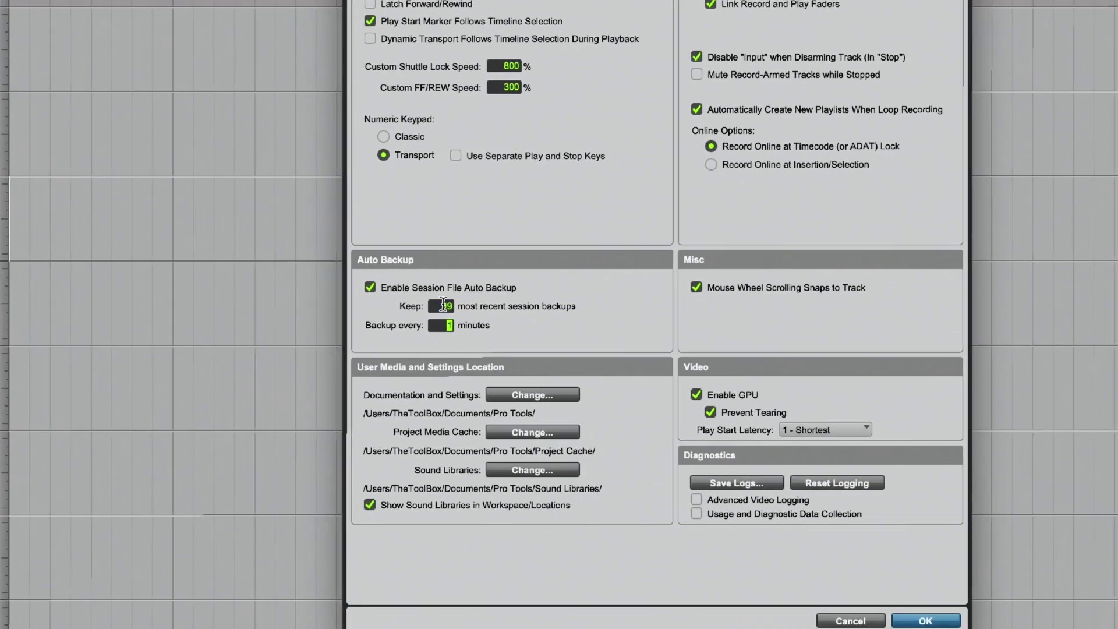
# - Reset Auto Backup to keep 10 recent session backups every 5 minutes
pyautogui.click(403, 293)
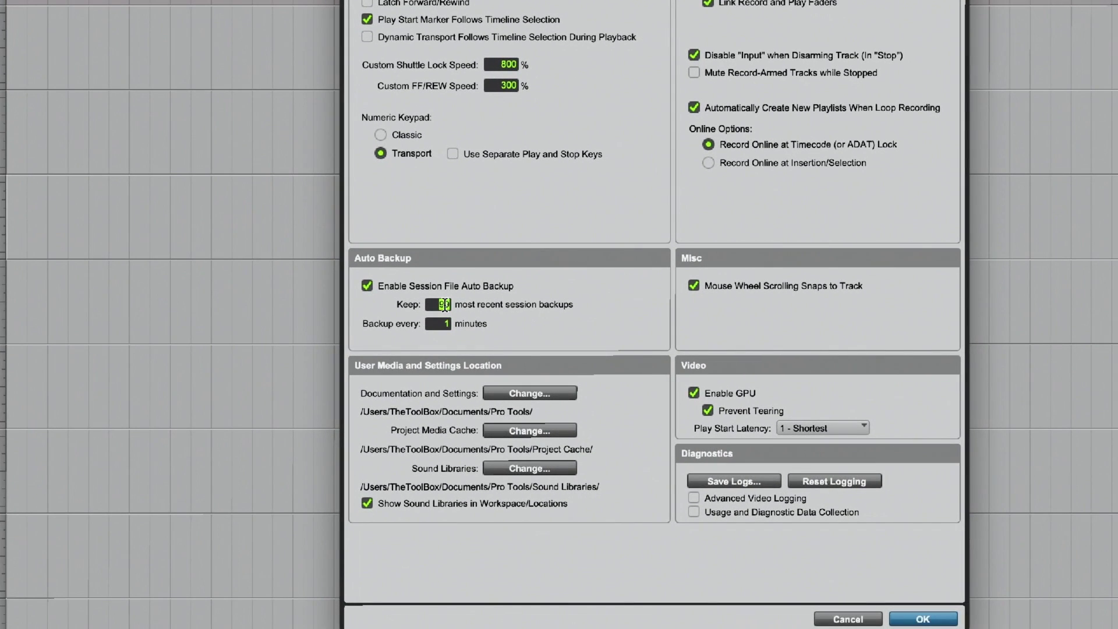
pyautogui.write('10')
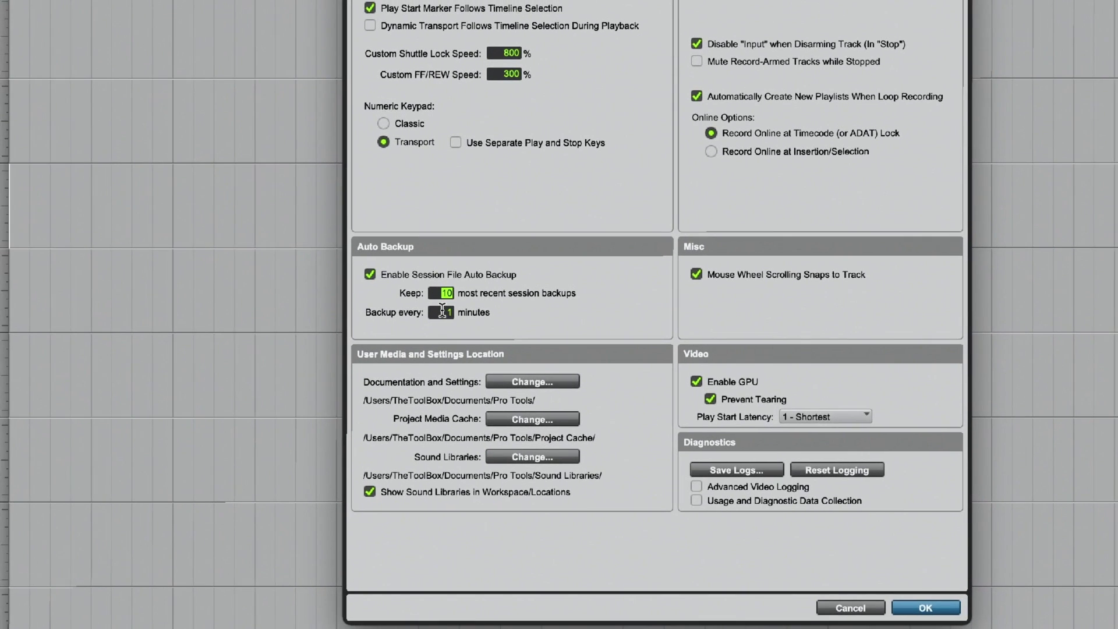
pyautogui.click(437, 305)
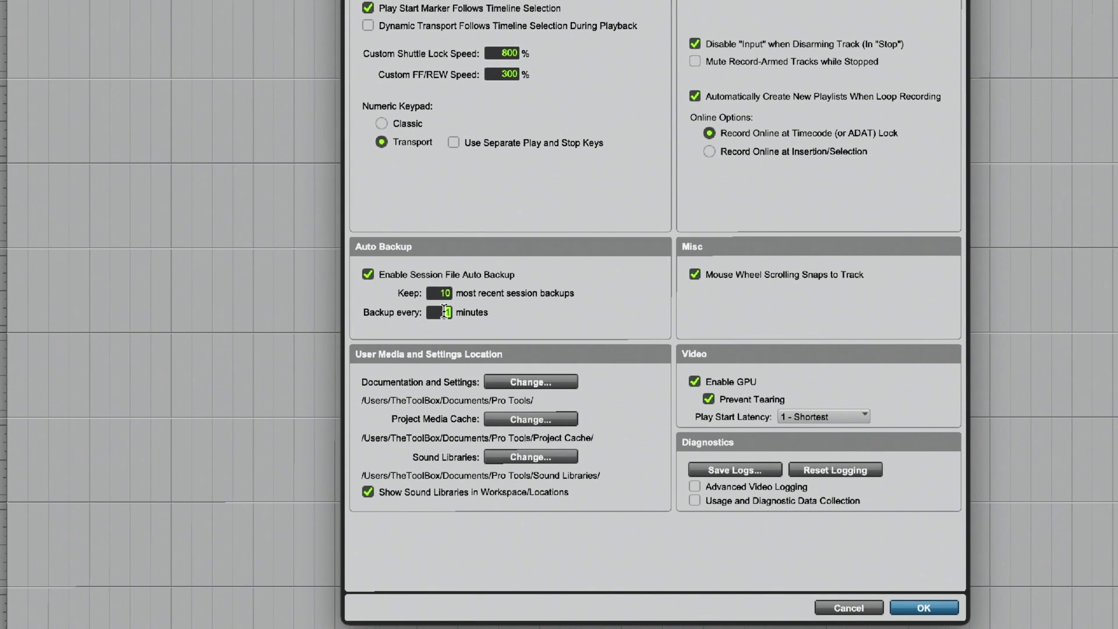
pyautogui.write('5')
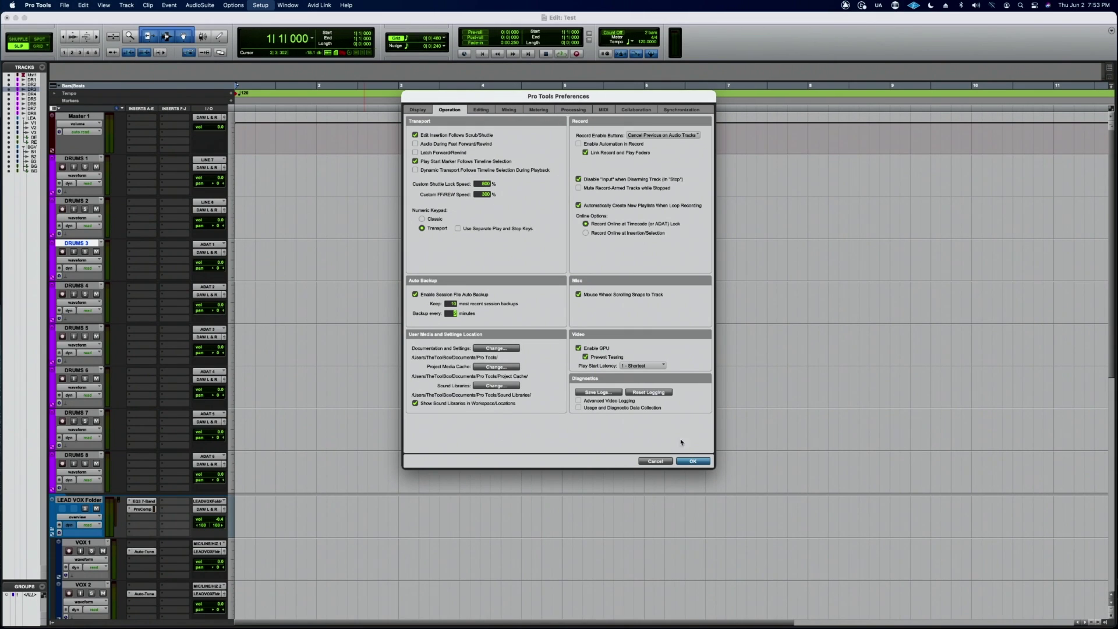
pyautogui.click(691, 462)
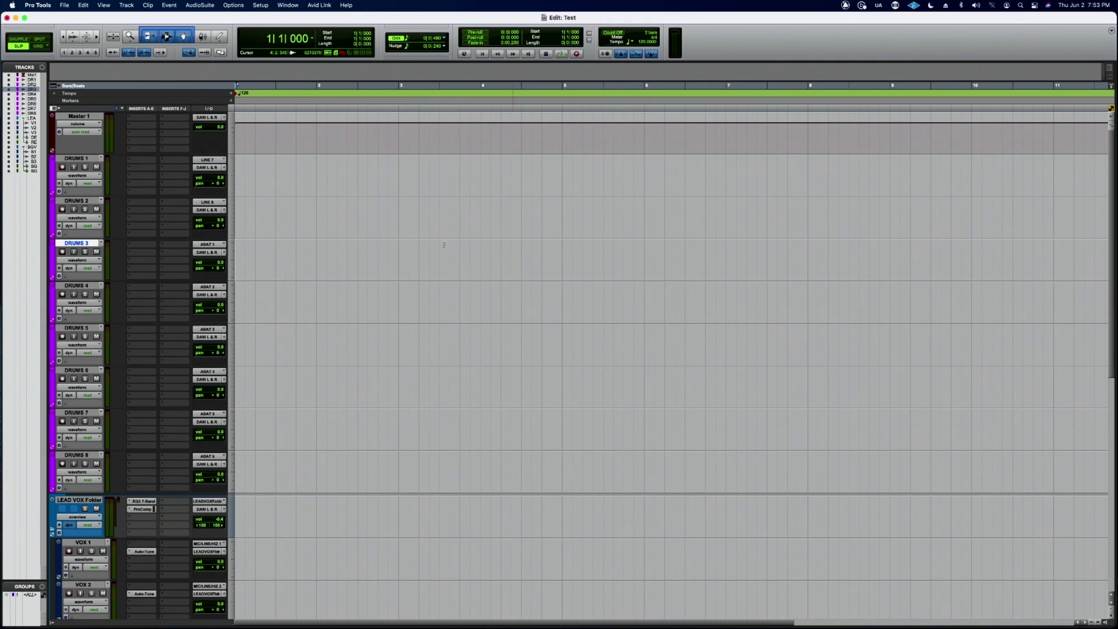
pyautogui.click(65, 6)
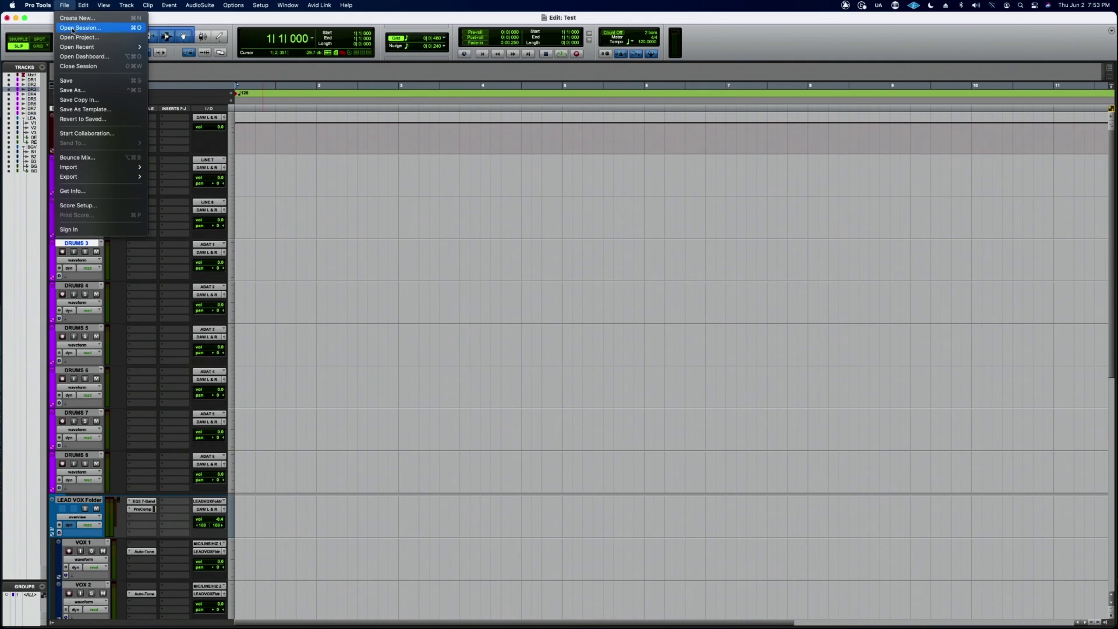
pyautogui.click(77, 27)
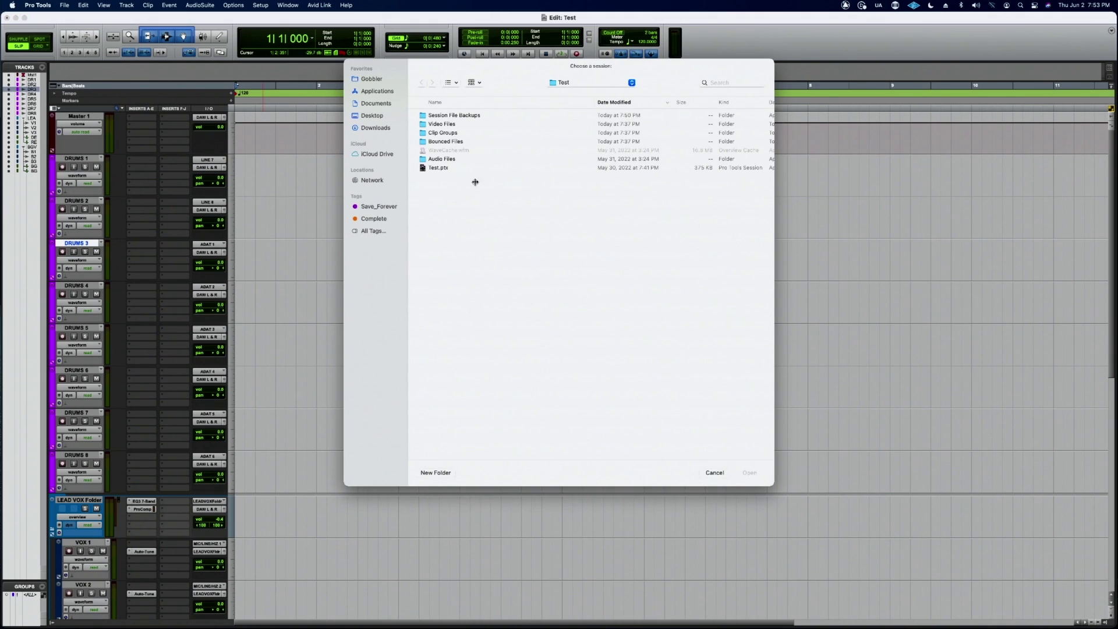
pyautogui.doubleClick(436, 116)
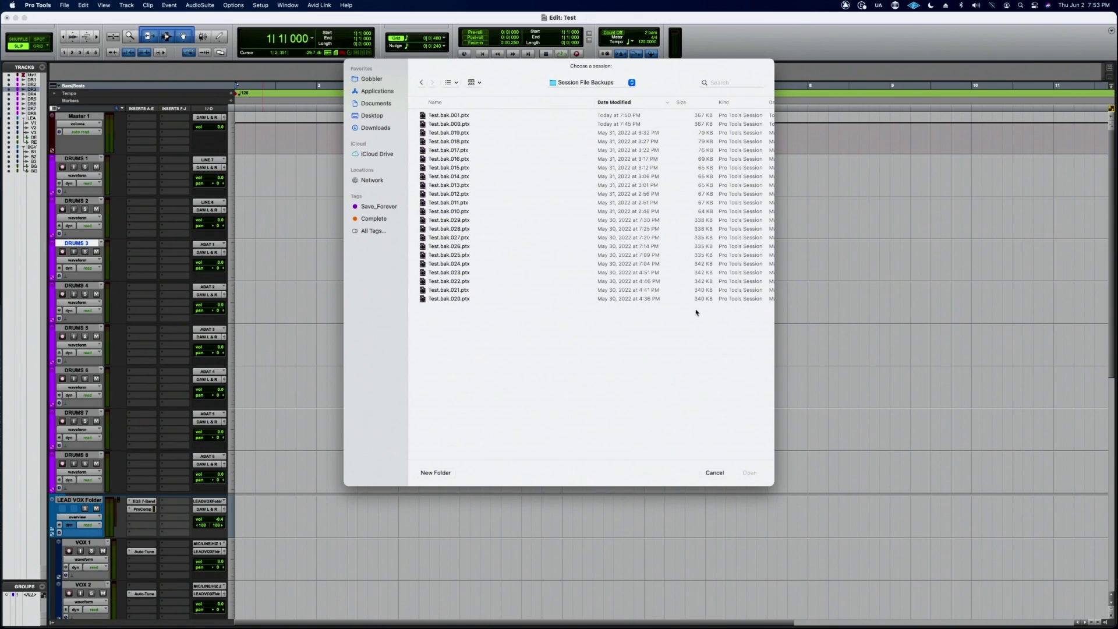
pyautogui.click(713, 473)
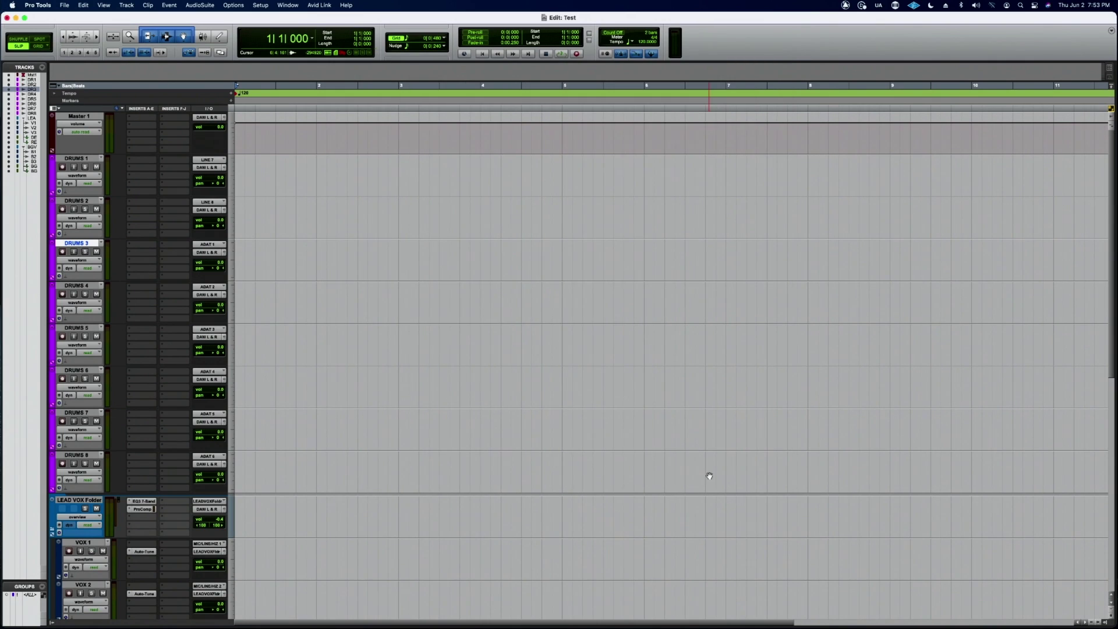